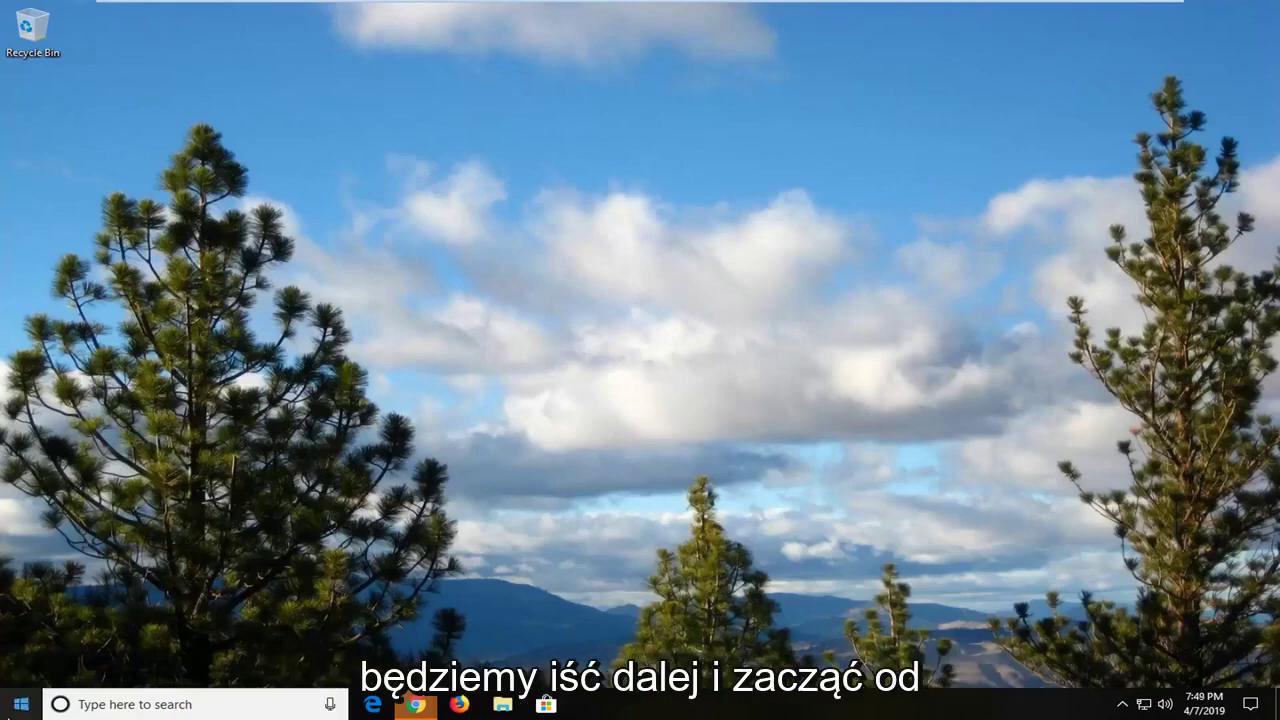
Open the Start menu and search for 'run' to locate the Run app
left_click(17, 706)
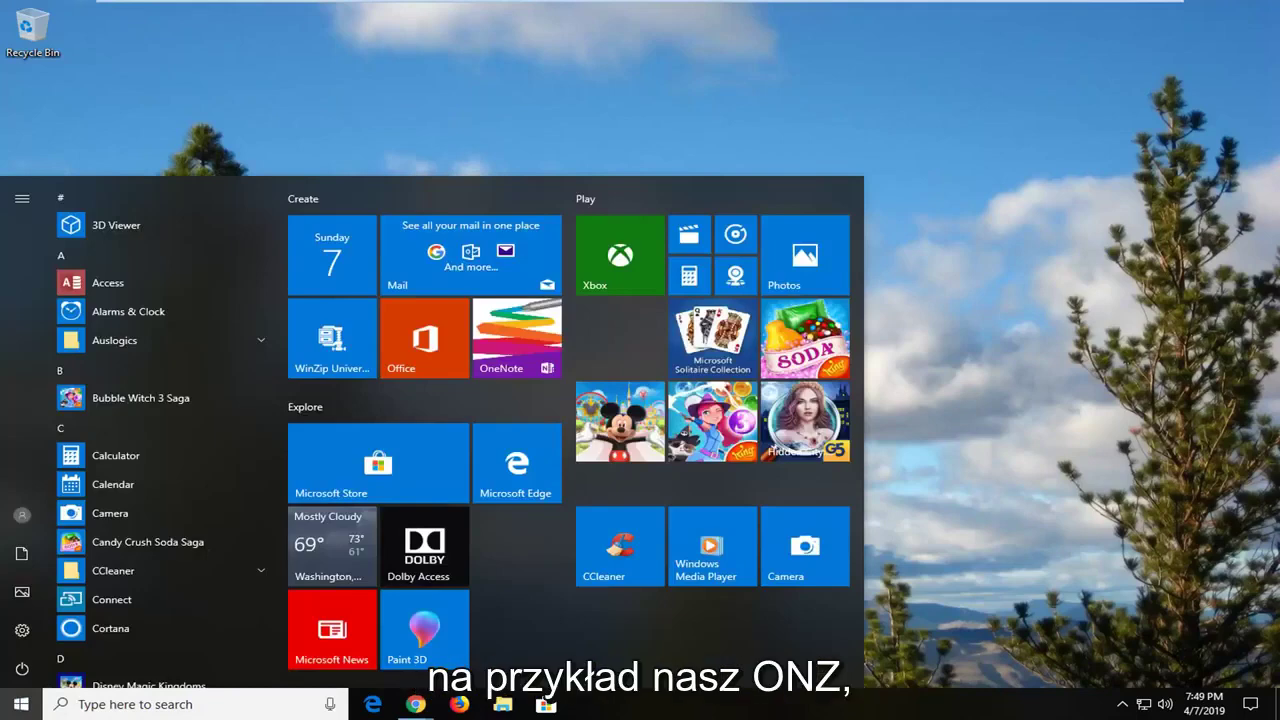
type("r")
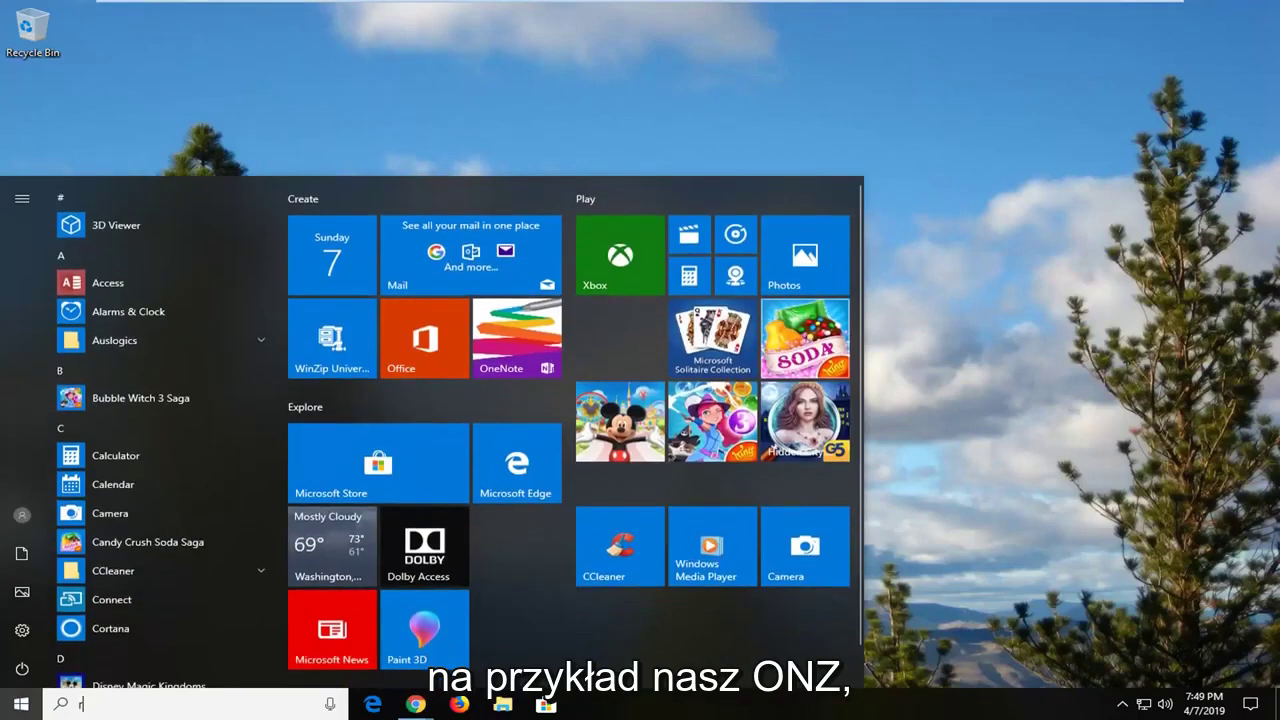
type("un")
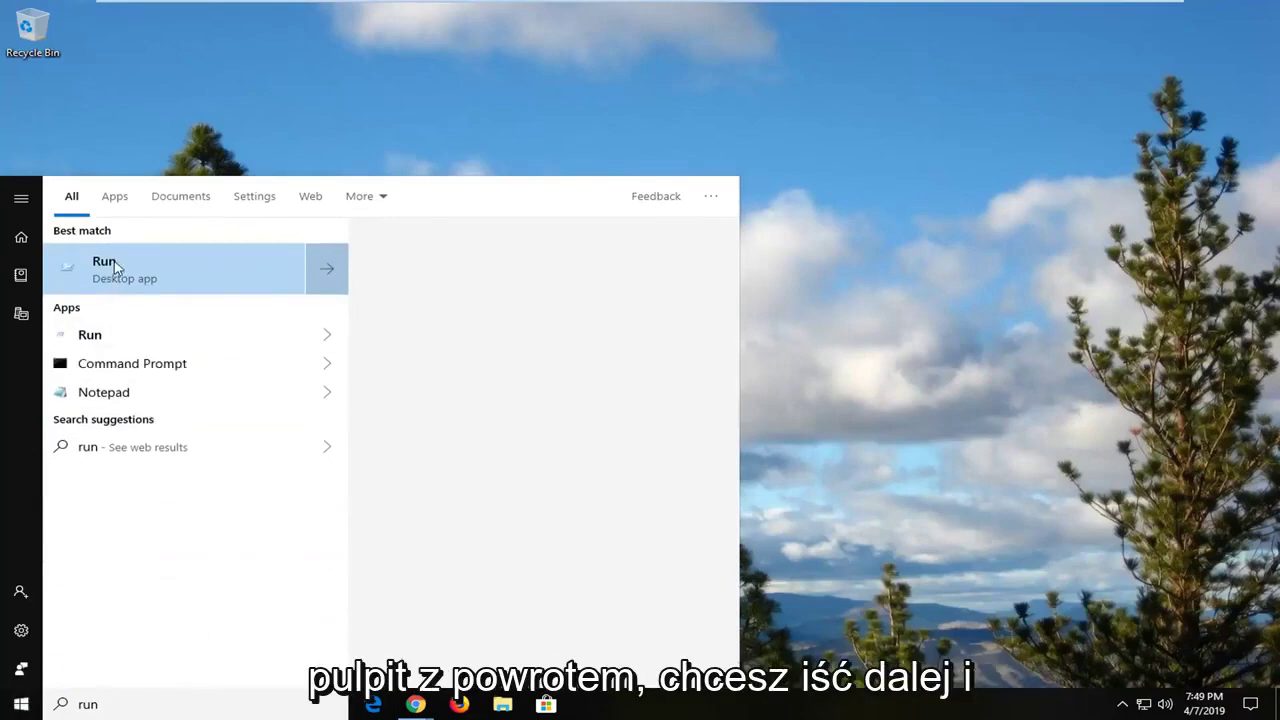
Launch Run and enter appwiz.cpl to bring up Programs and Features
left_click(119, 270)
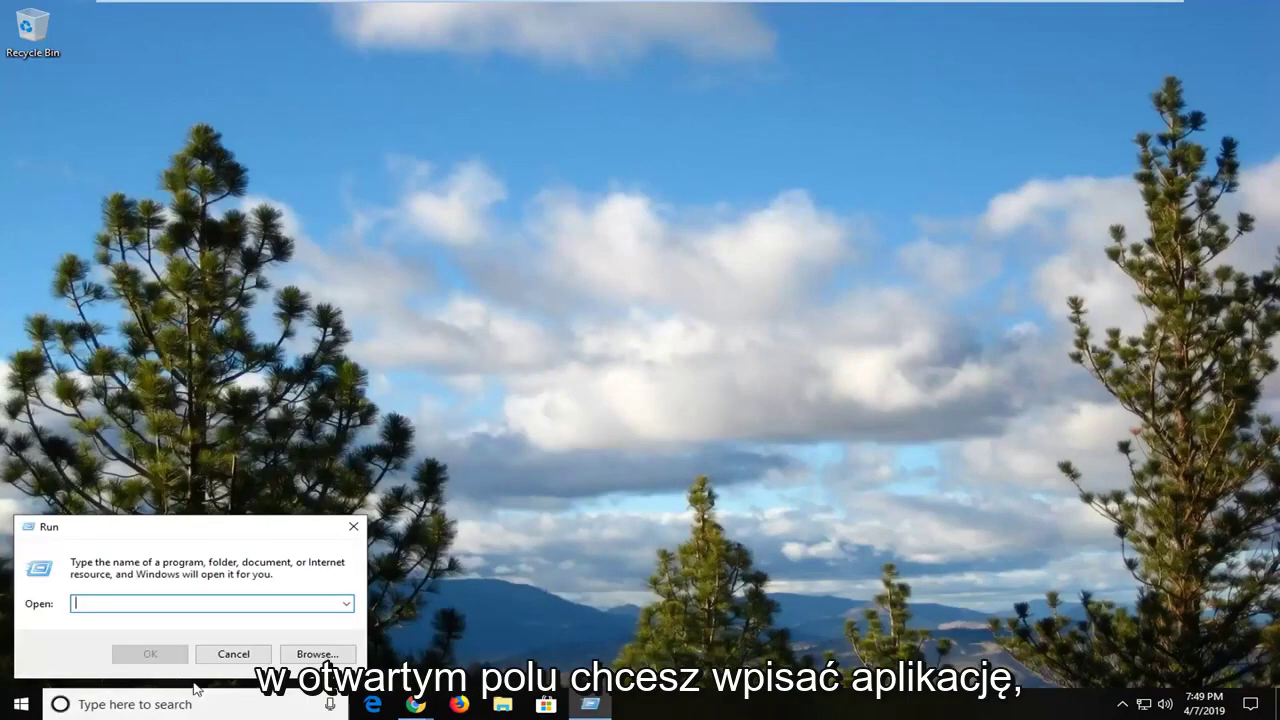
type("appw")
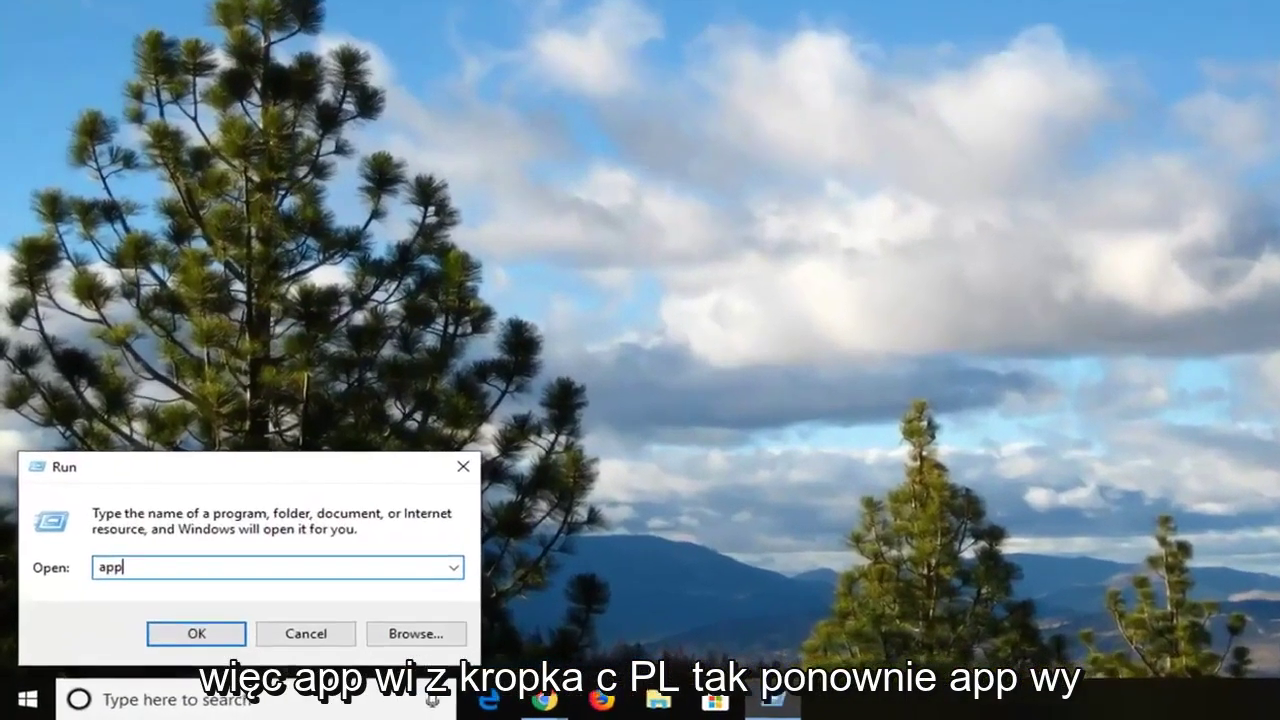
type("iz.")
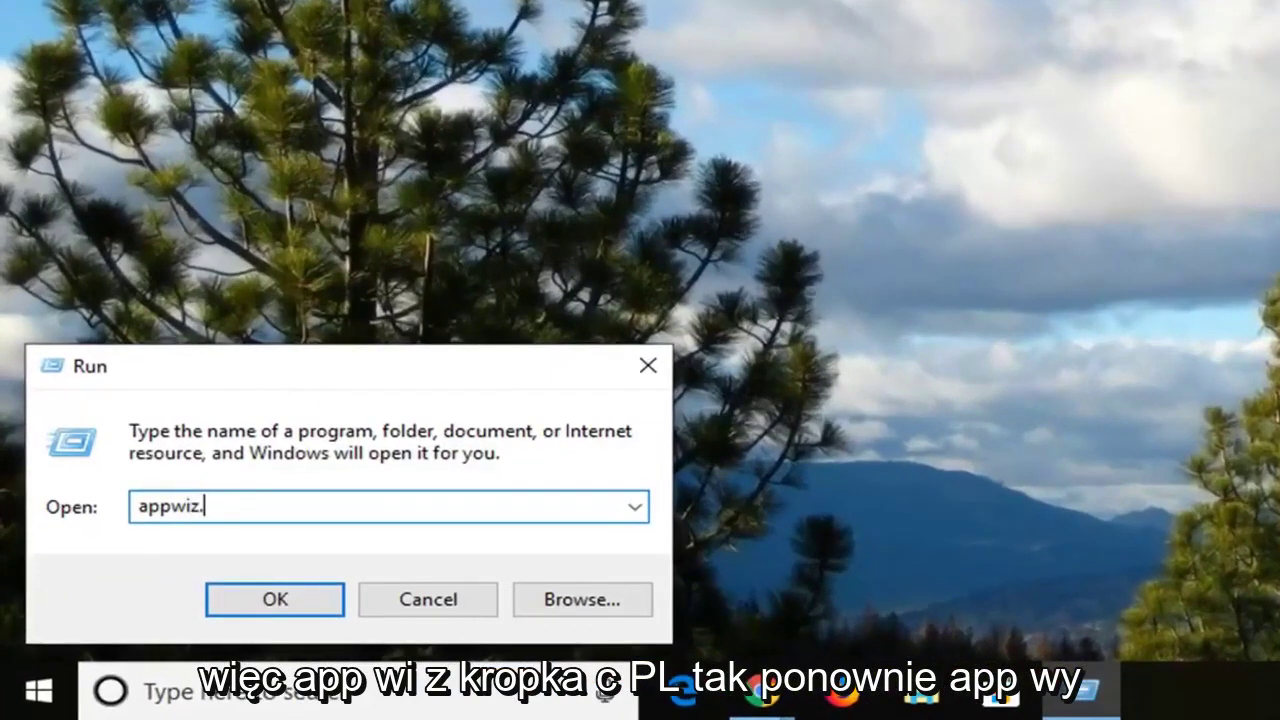
type("cpl")
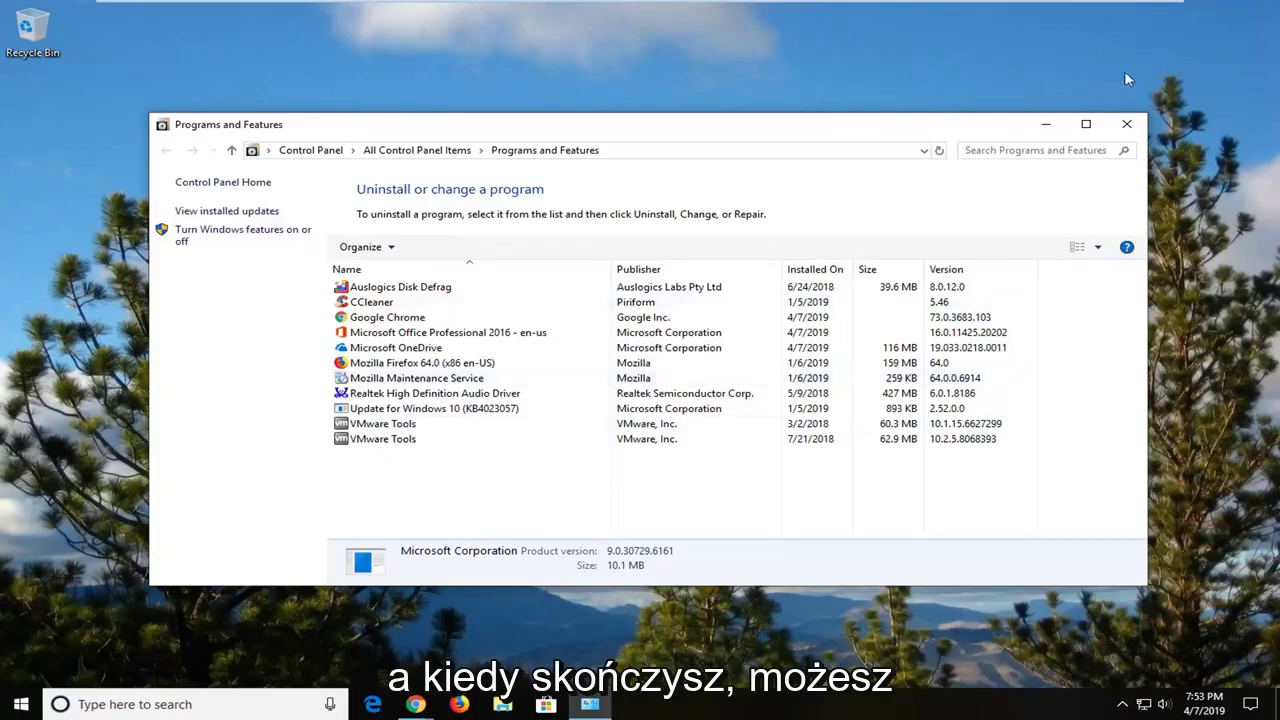
Close Programs and Features, maximize Chrome and go to google.com
left_click(1127, 124)
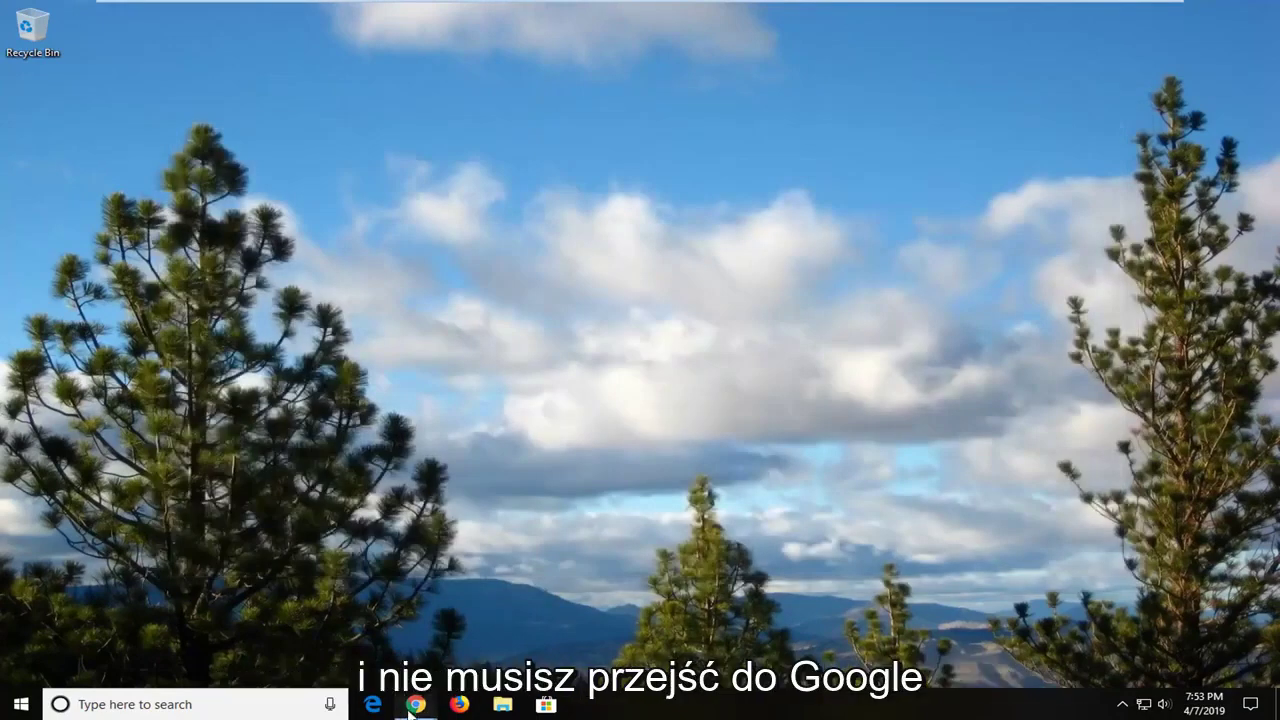
mouse_move(415, 704)
left_click(382, 616)
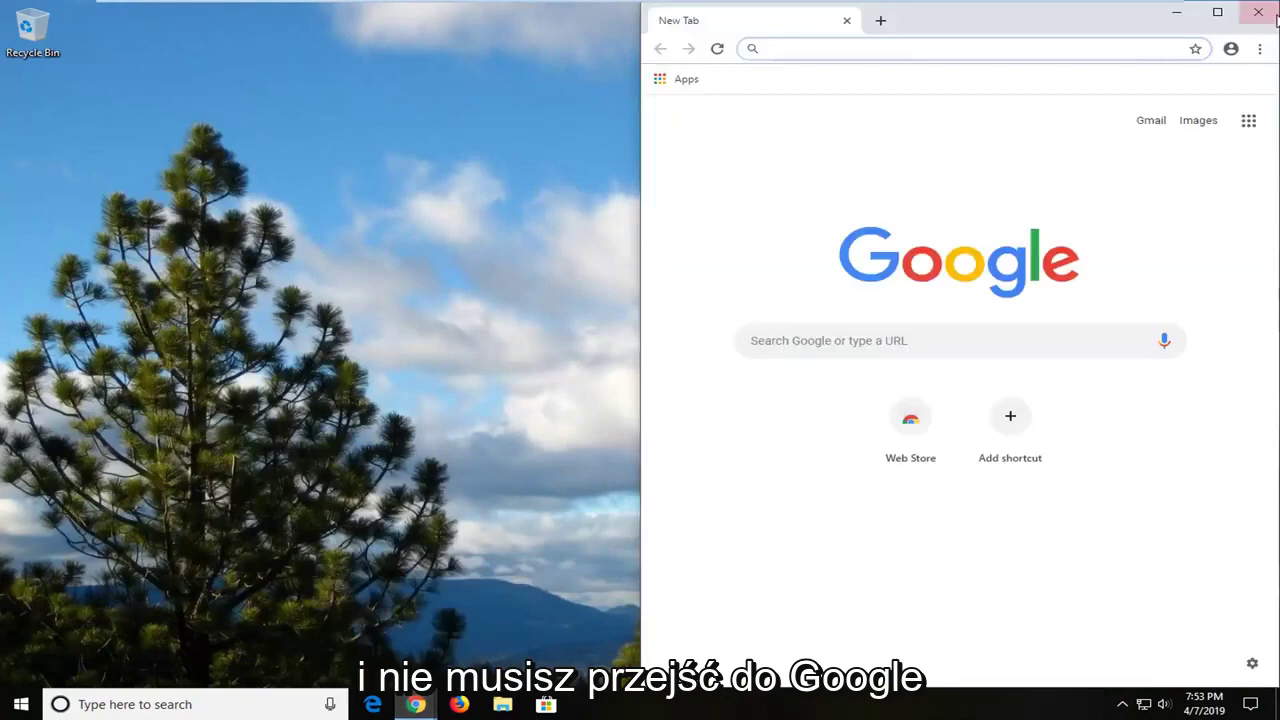
left_click(1214, 12)
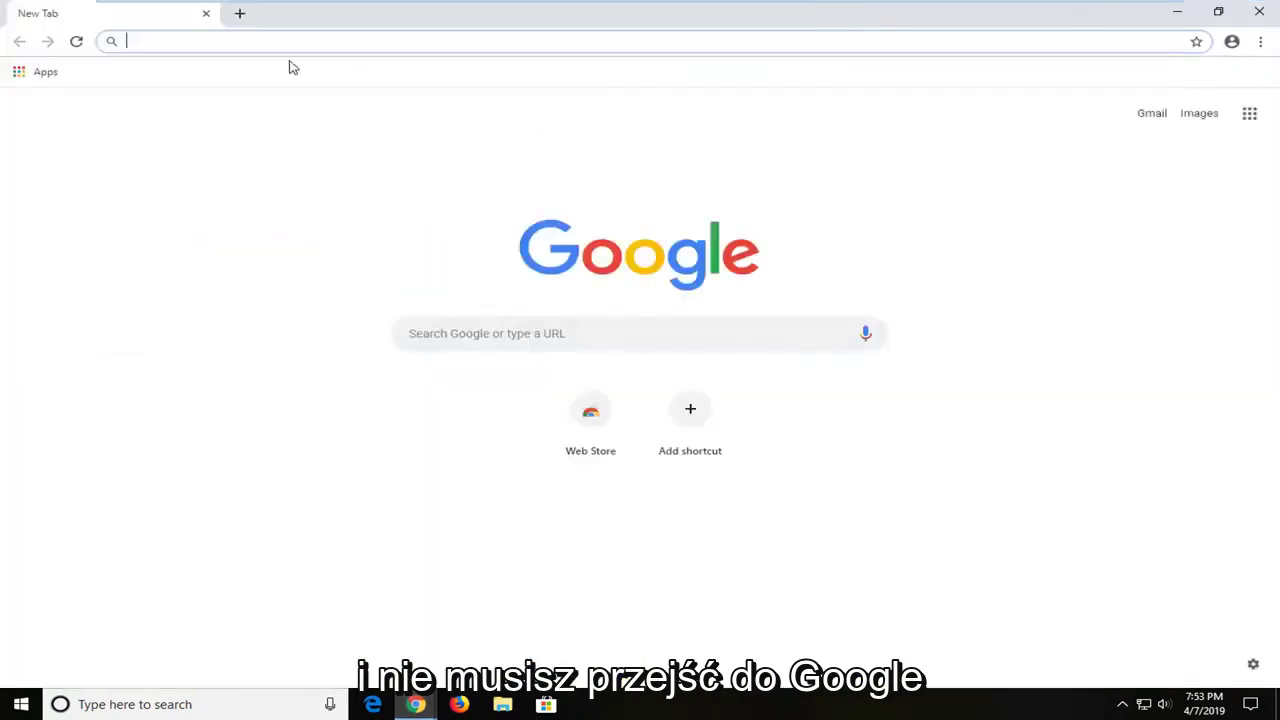
type("google.co")
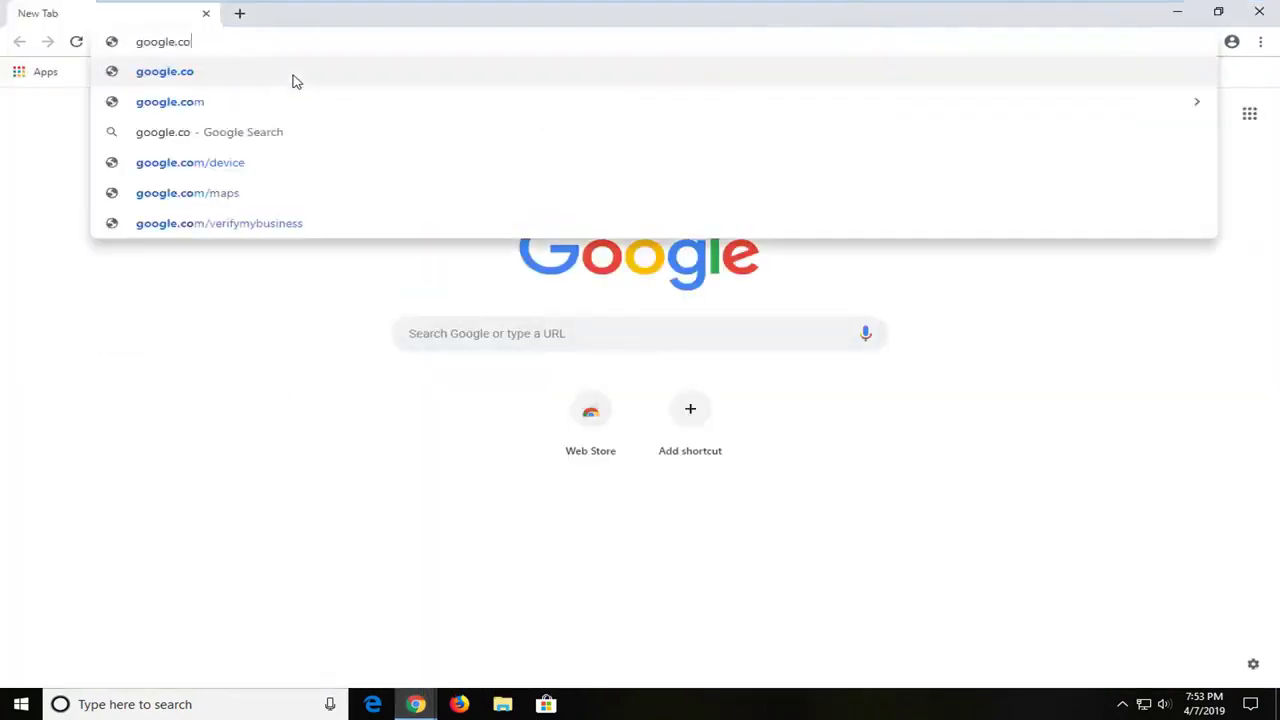
type("m")
key("Return")
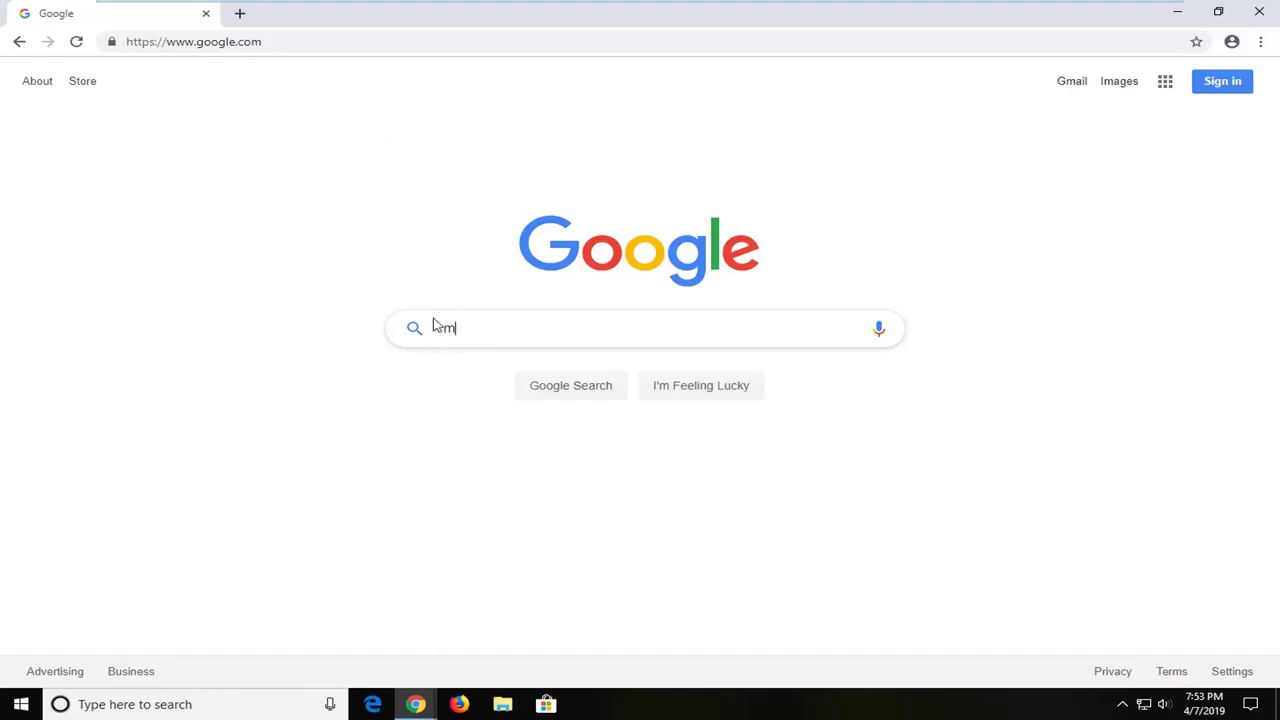
Search Google for 'microsoft visual c++ 2015'
type("icrosoft visia")
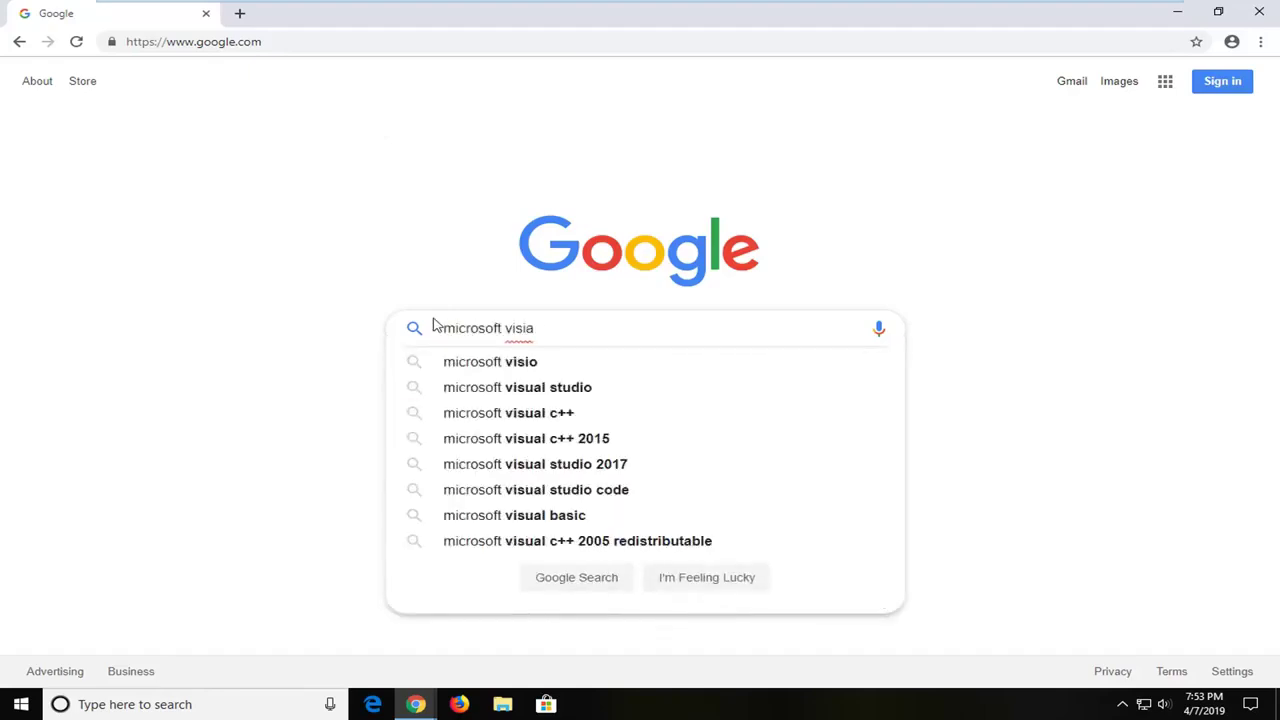
key("BackSpace")
key("BackSpace")
type("ual c++ 21")
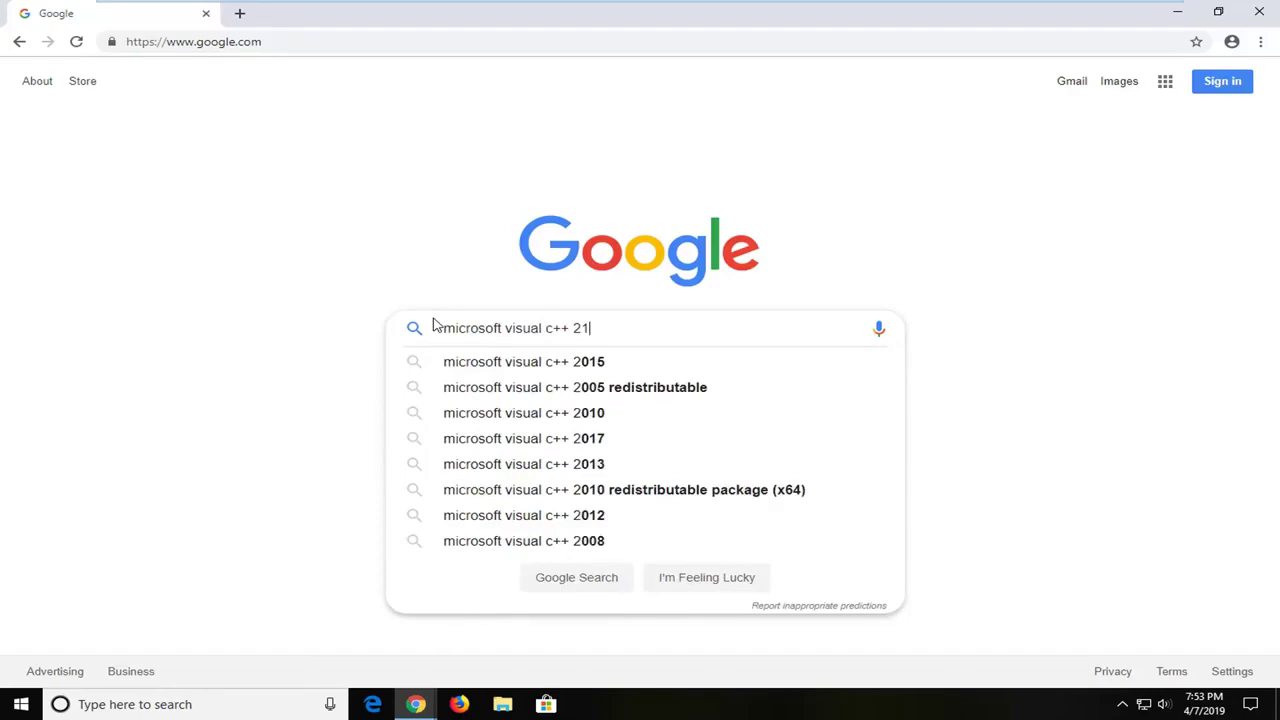
key("BackSpace")
type("015")
key("Return")
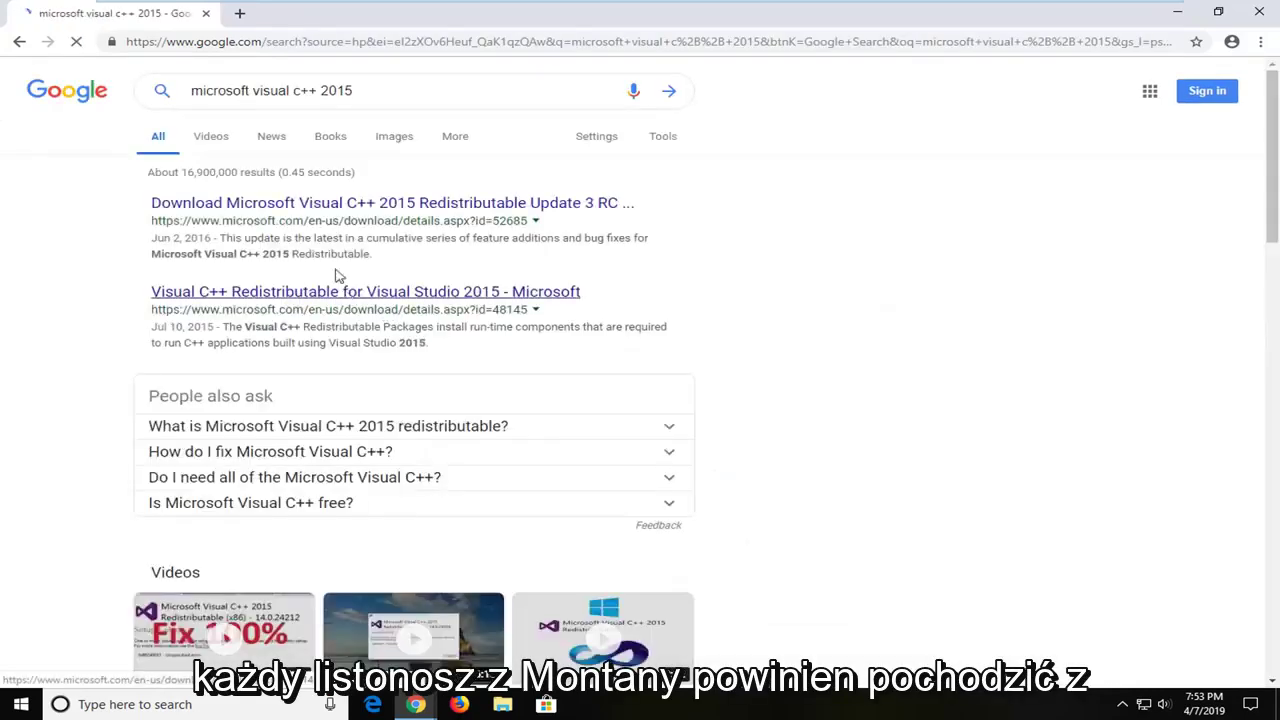
Open the Visual C++ 2015 Redistributable Update 3 RC download page and scroll down
left_click(210, 207)
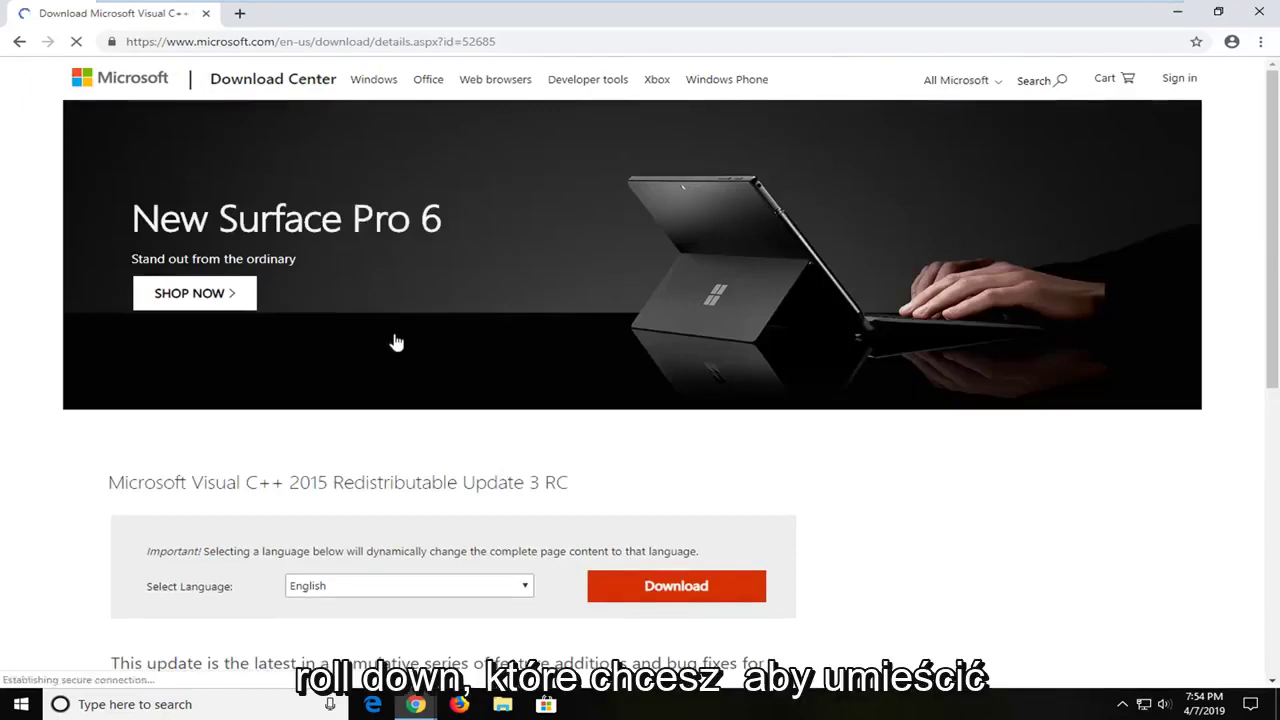
scroll(416, 434, "down", 1)
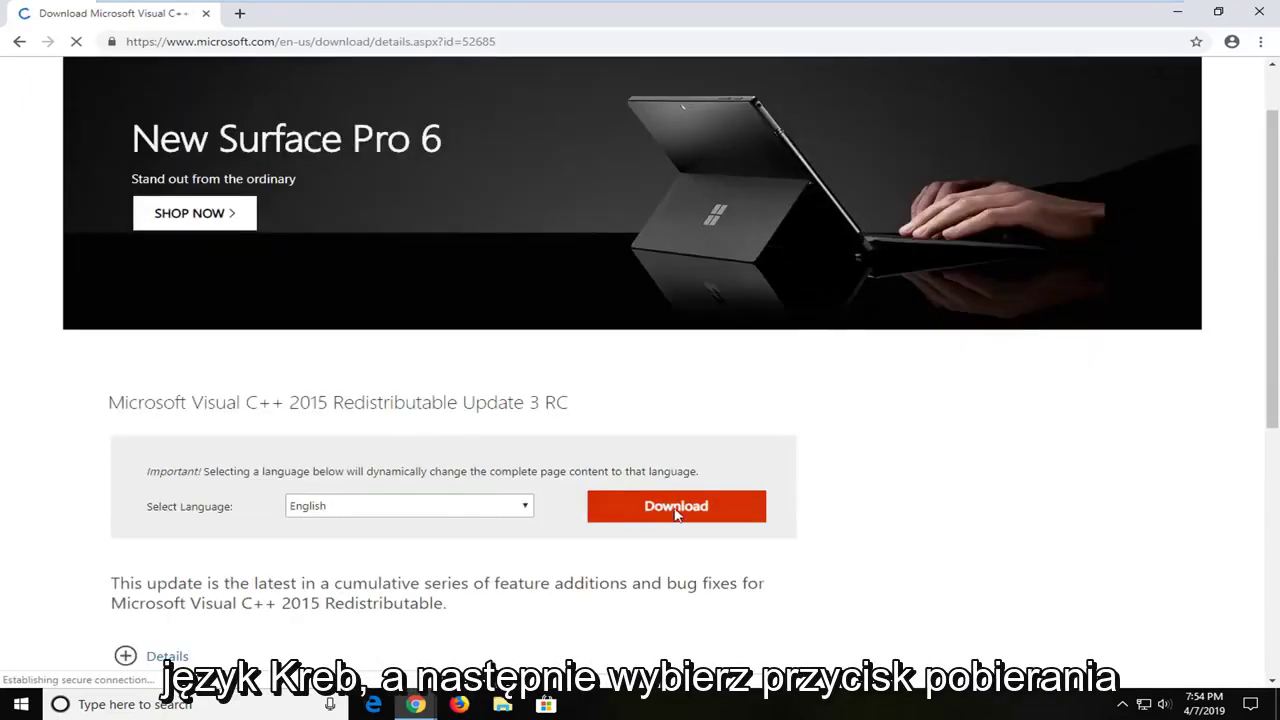
scroll(676, 514, "down", 1)
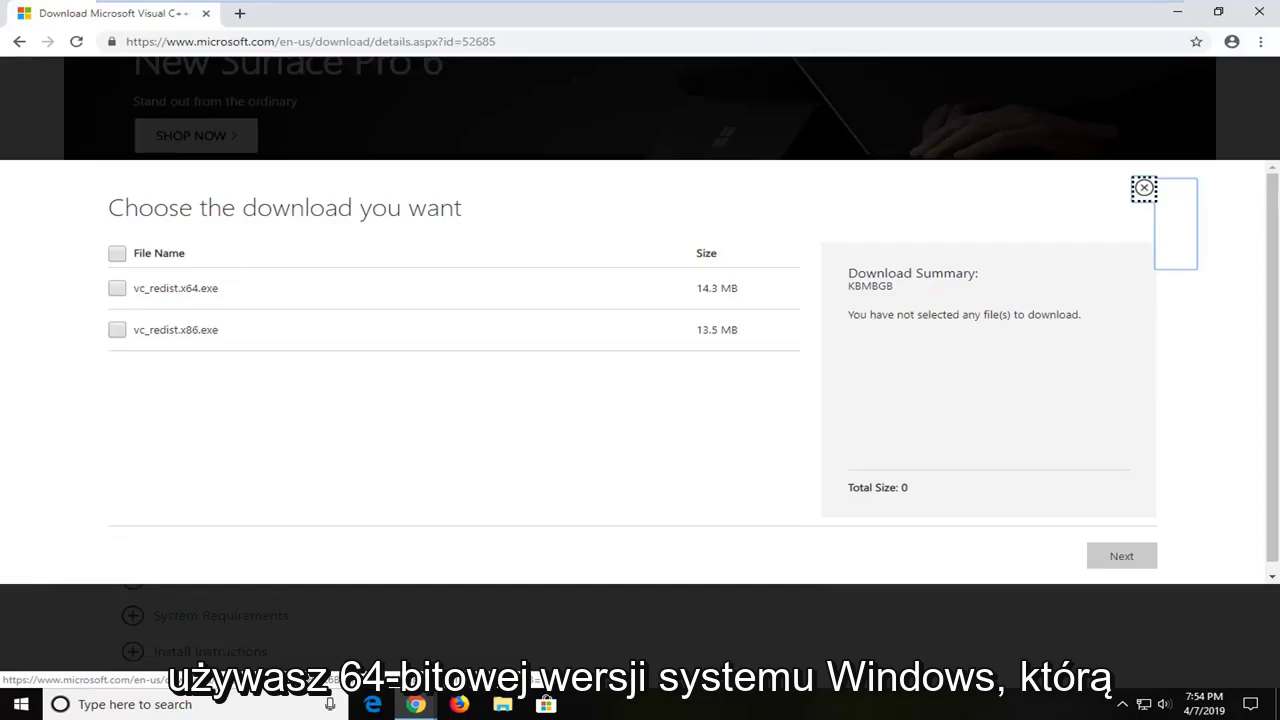
Choose the 32-bit vc_redist.x86.exe (13.5 MB) over x64 and download it
left_click_drag(178, 289, 229, 292)
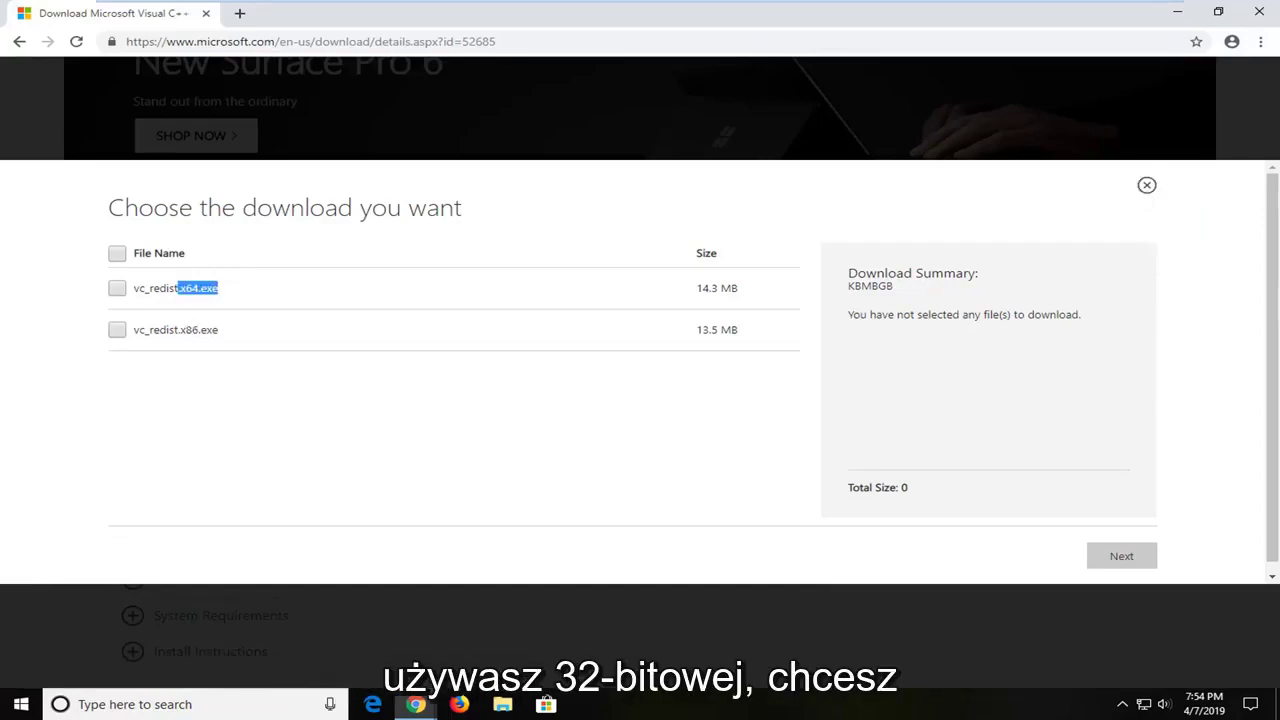
left_click_drag(179, 330, 220, 337)
left_click(220, 337)
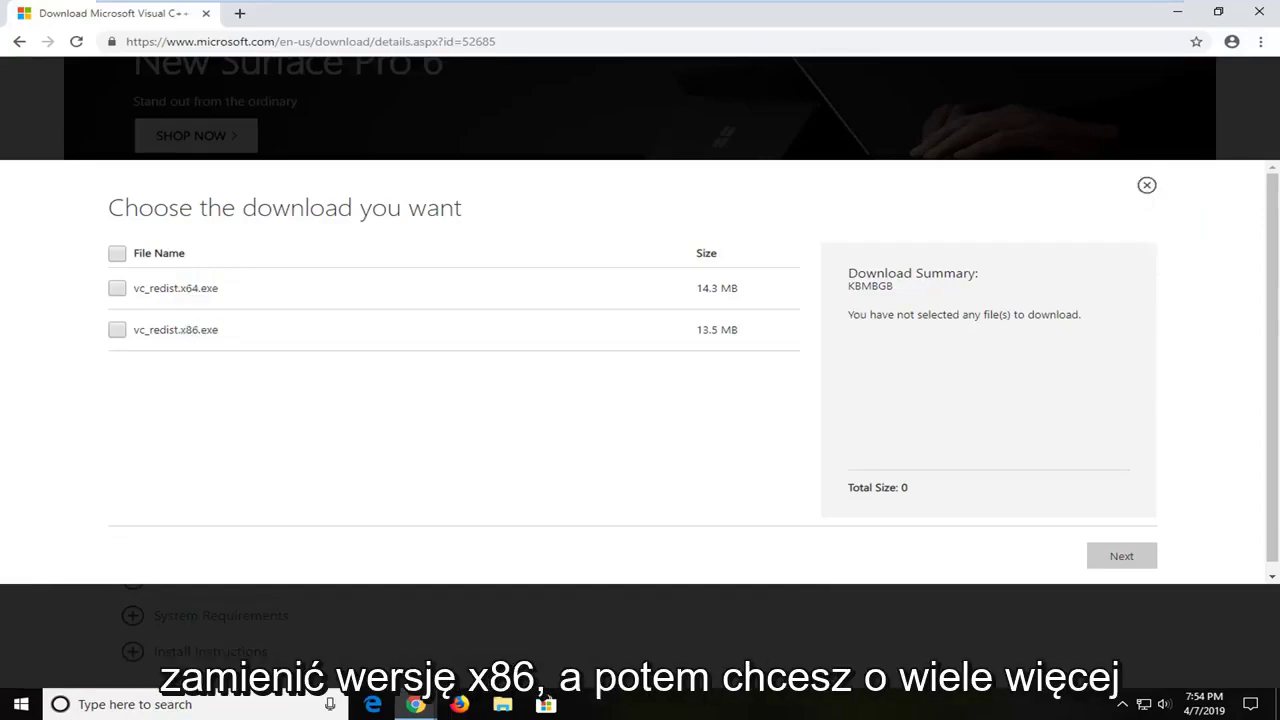
left_click(118, 331)
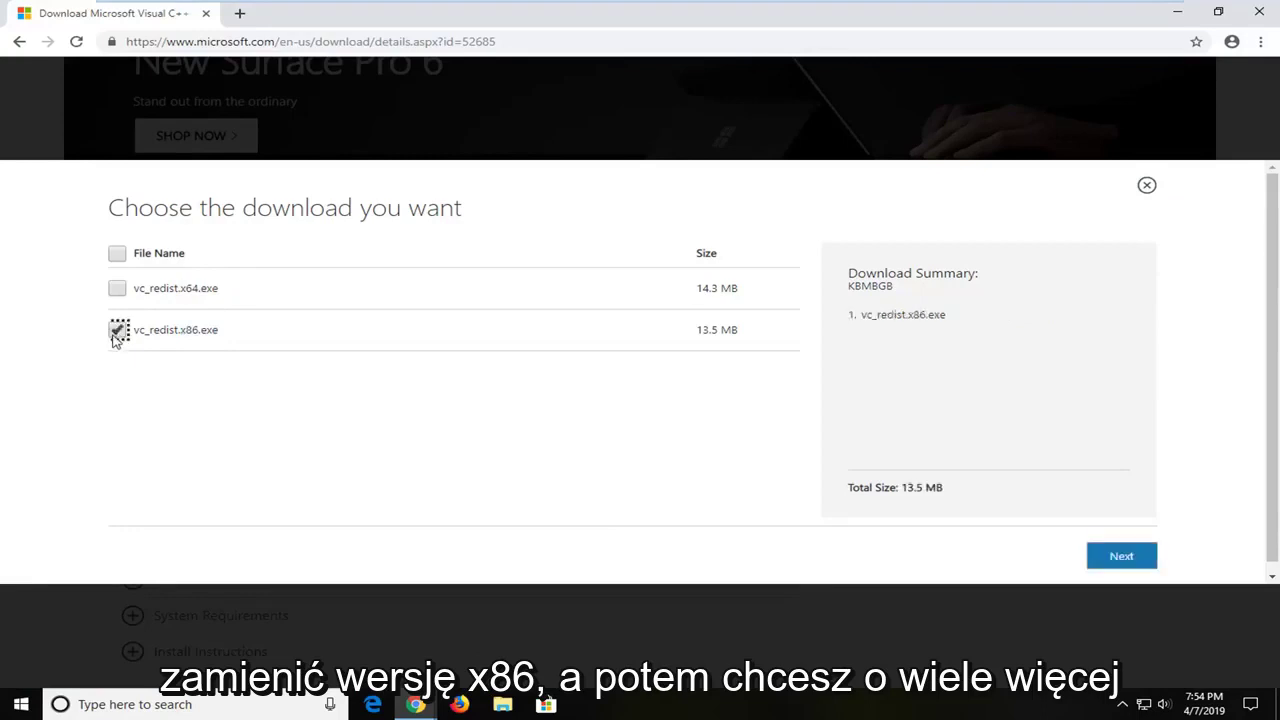
left_click(1118, 560)
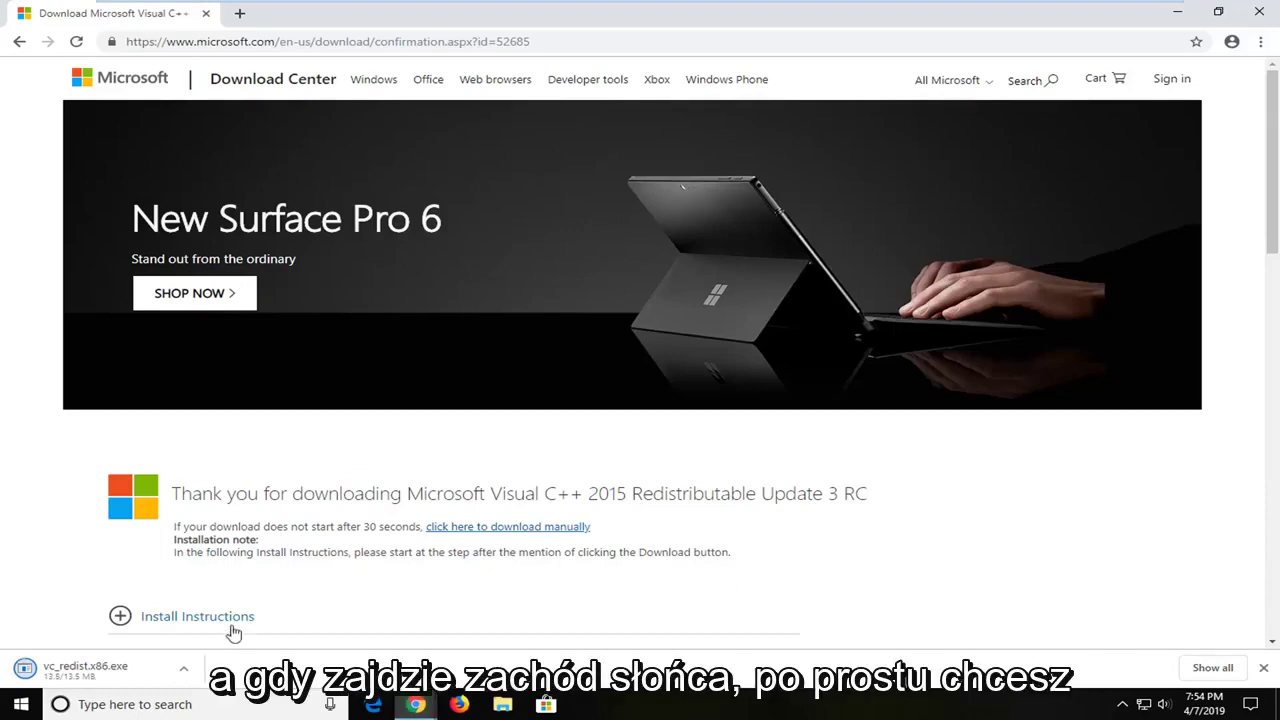
Run vc_redist.x86.exe, accept the license terms, install, and approve the UAC prompt
left_click(62, 679)
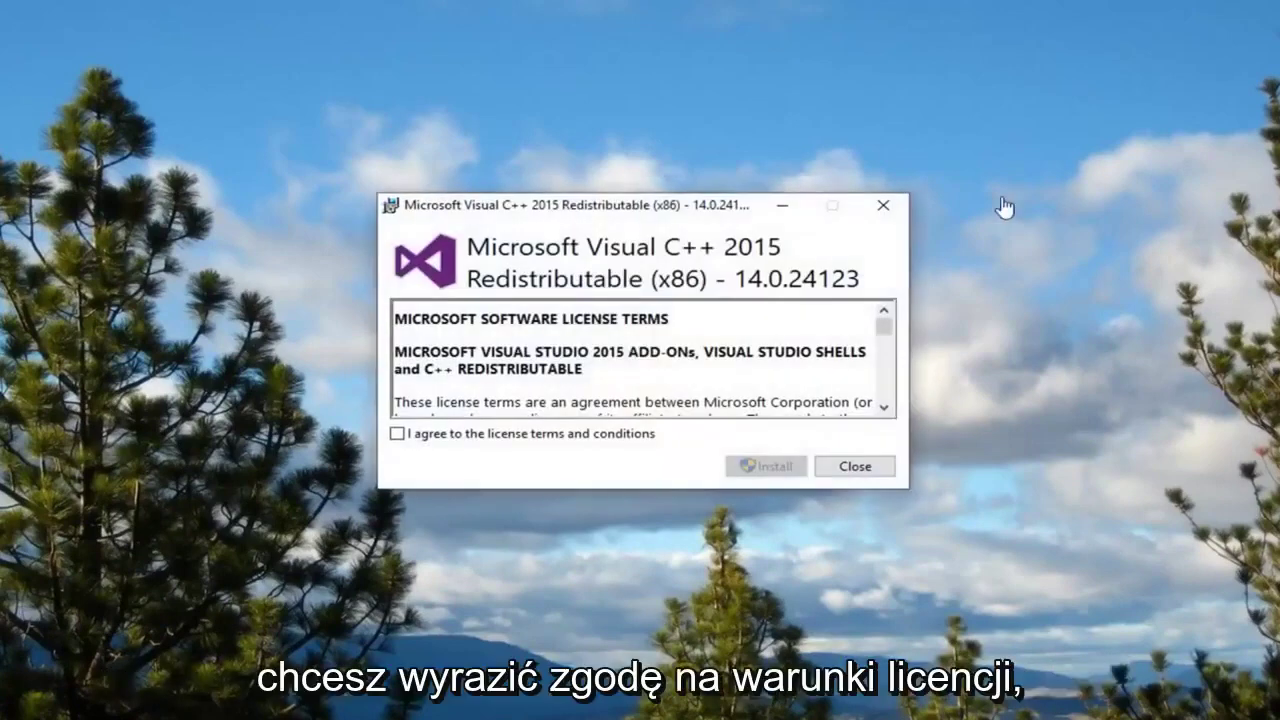
left_click(500, 447)
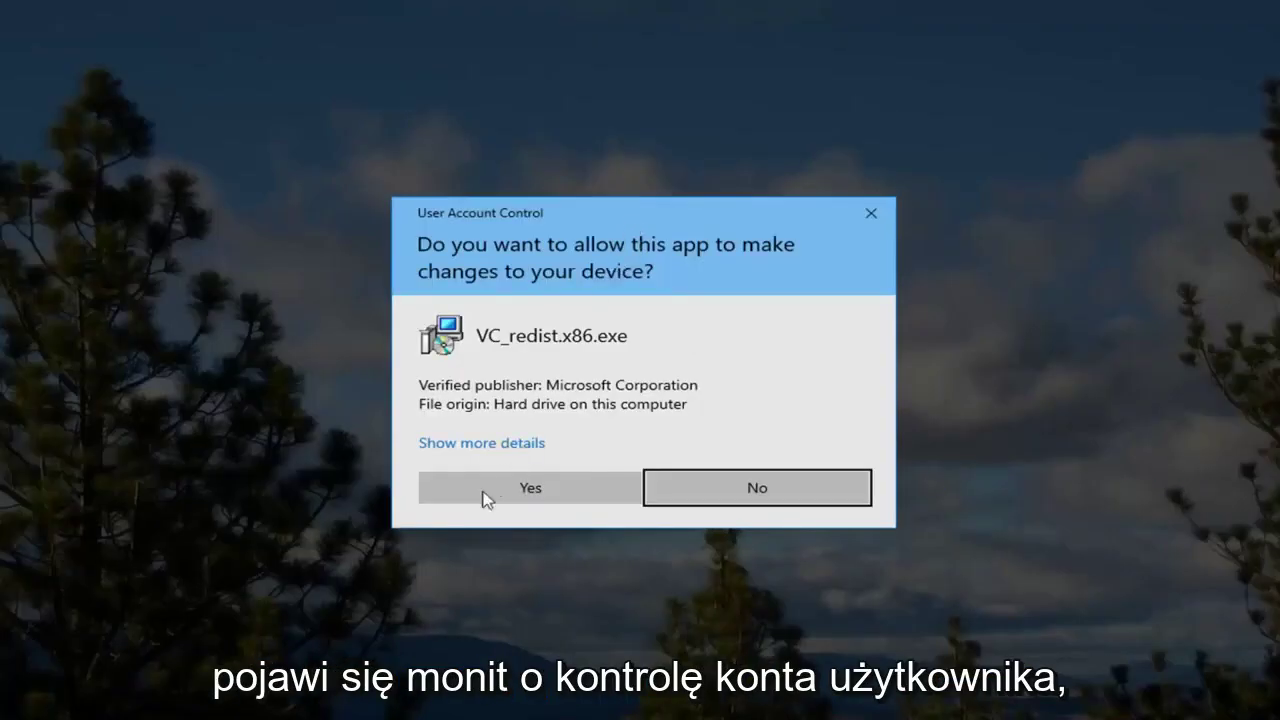
left_click(494, 497)
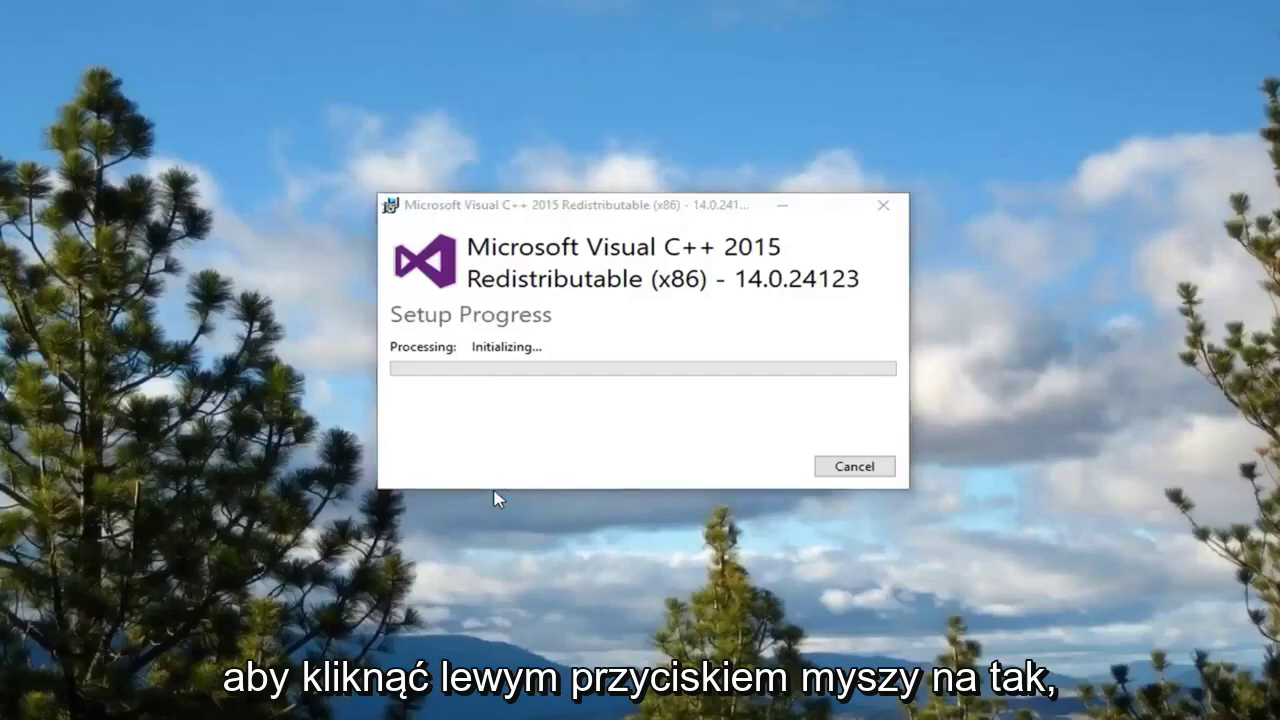